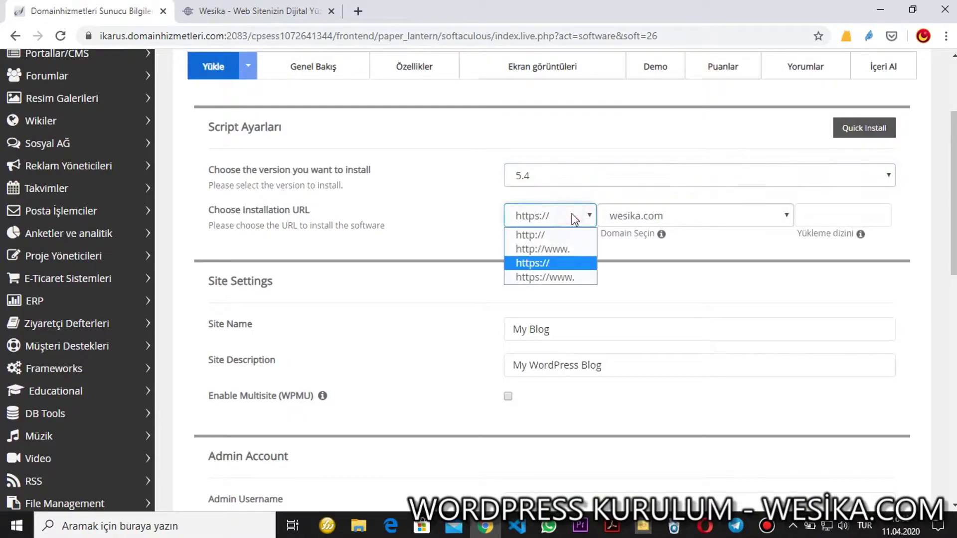
click(647, 212)
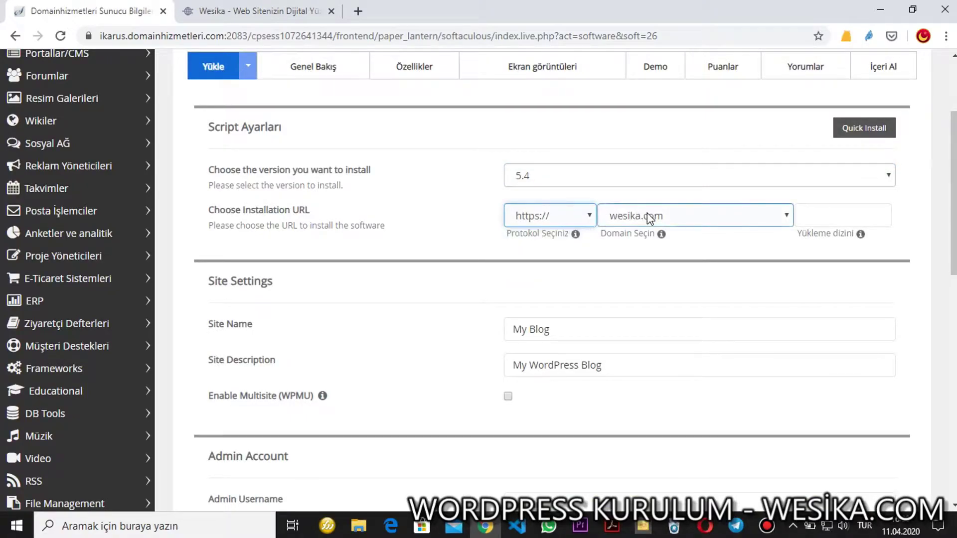
click(647, 213)
click(647, 214)
click(648, 277)
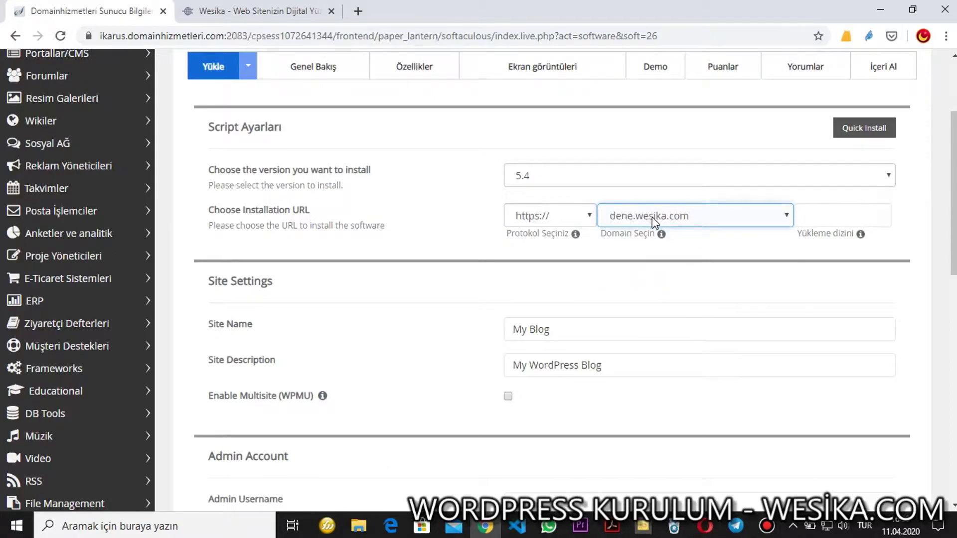
key(Tab)
key(Tab)
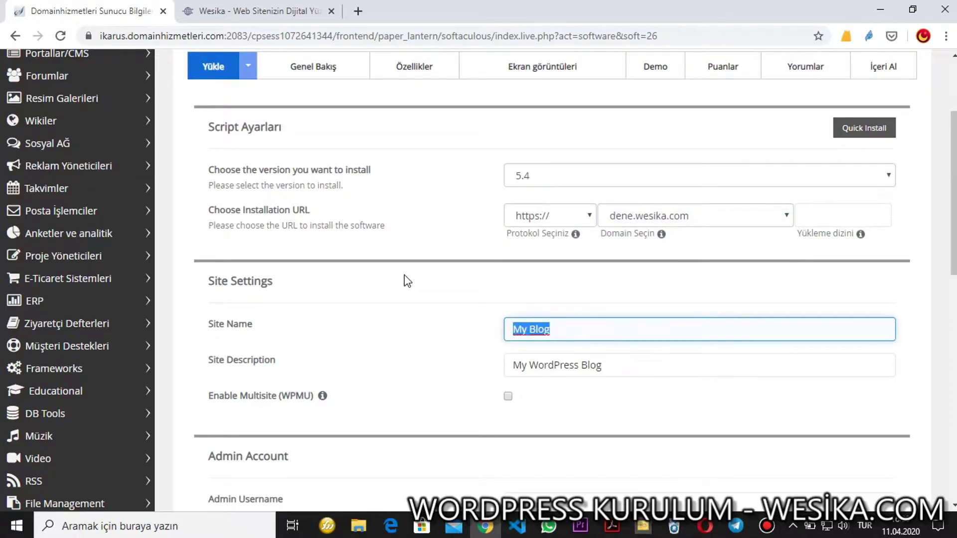
click(604, 361)
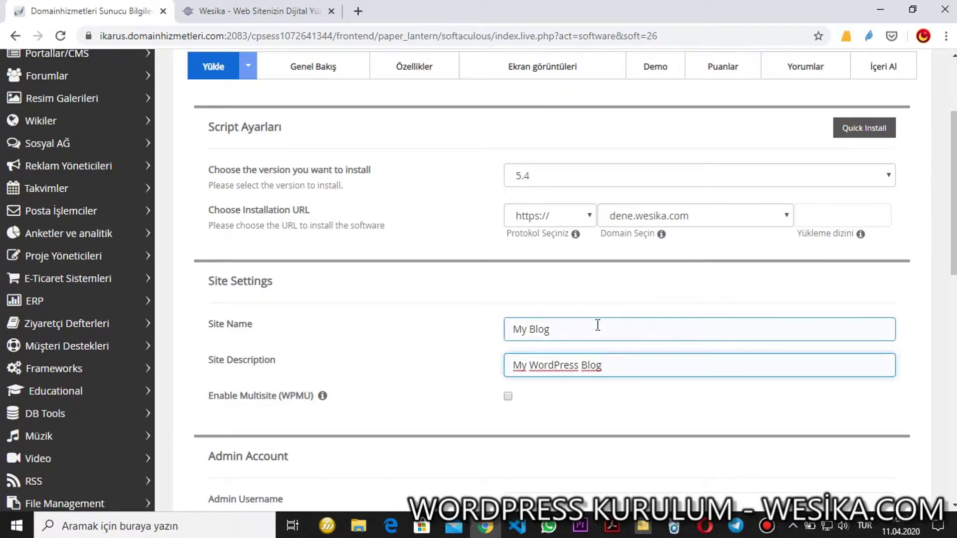
scroll(598, 324, down, 5)
Replace the default admin username with a new one and enter a new admin password.
click(552, 222)
scroll(552, 221, down, 1)
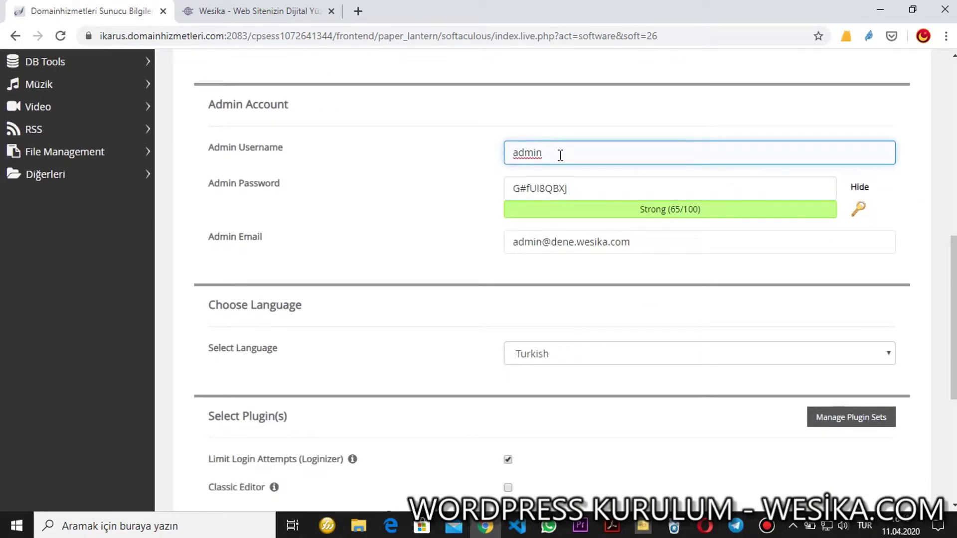
key(BackSpace)
key(BackSpace)
key(BackSpace)
key(BackSpace)
key(BackSpace)
key(Tab)
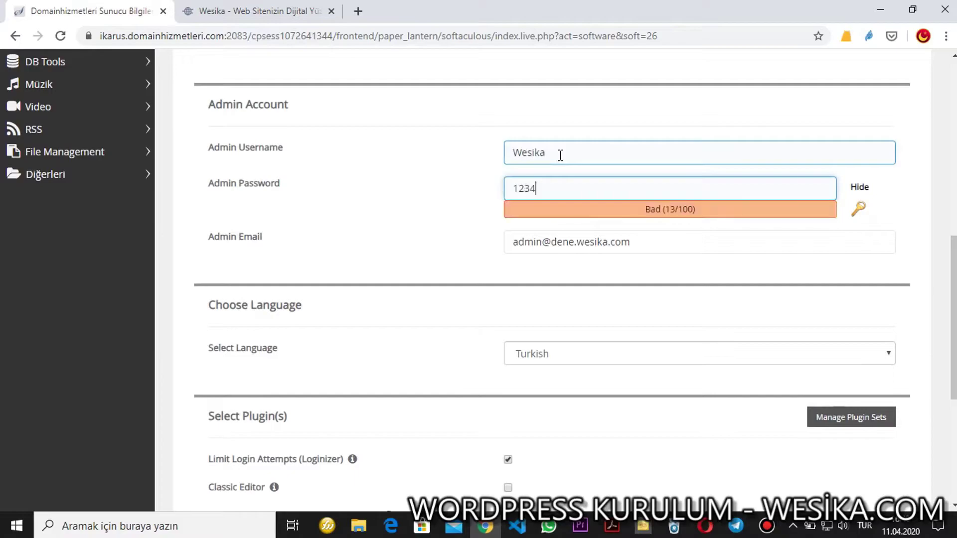
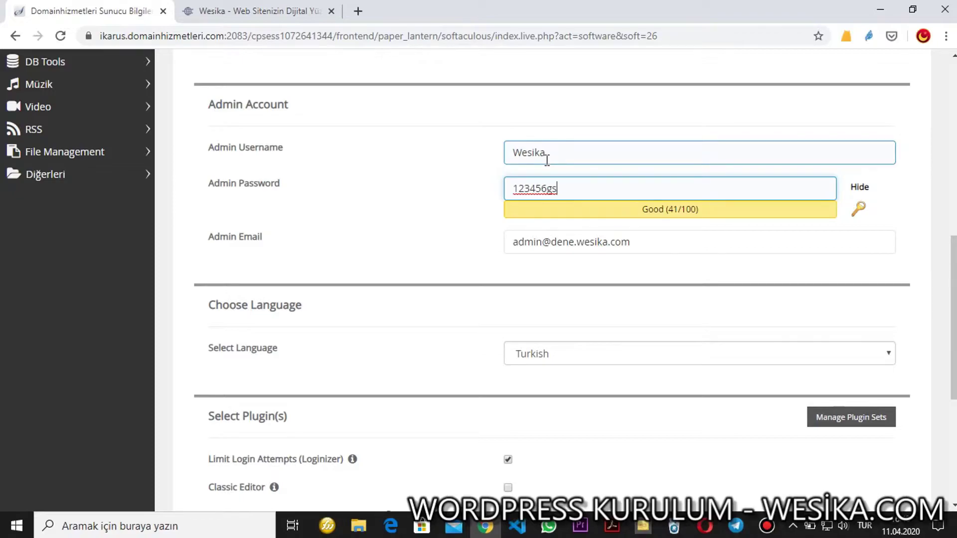
Edit the admin e-mail address to remove the 'dene.' subdomain.
click(573, 242)
key(BackSpace)
key(BackSpace)
key(BackSpace)
key(BackSpace)
key(BackSpace)
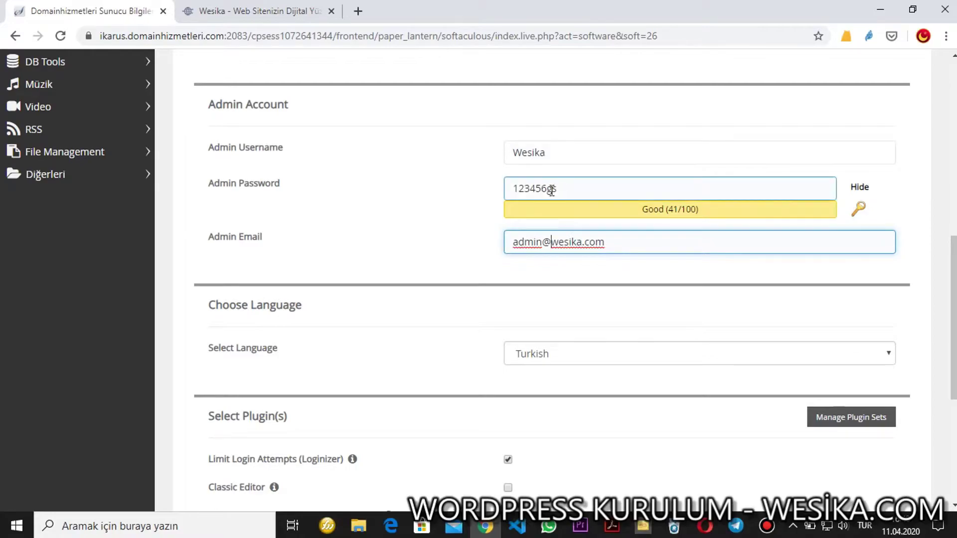
drag(546, 191, 587, 192)
click(587, 192)
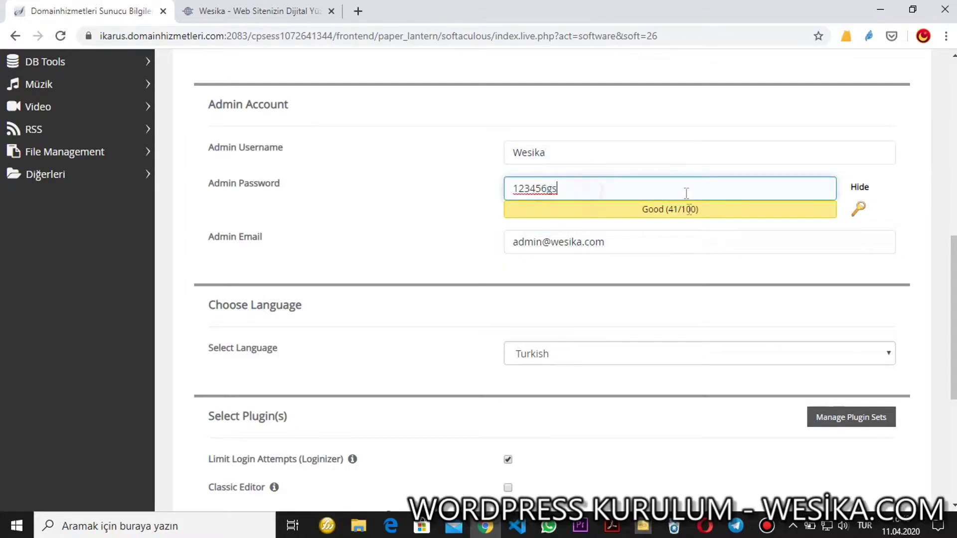
click(615, 241)
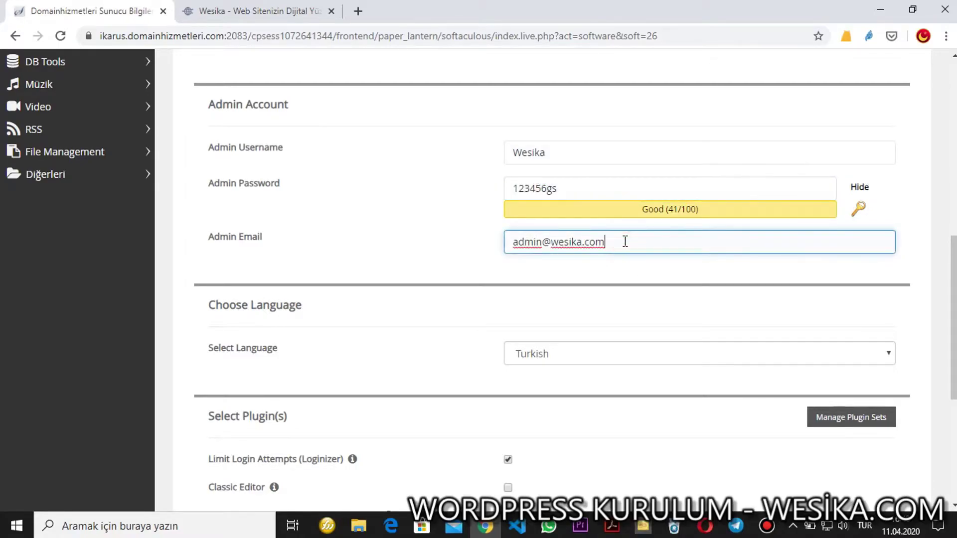
scroll(625, 241, down, 1)
Keep Turkish as the site language and tick the Classic Editor plugin.
scroll(627, 248, down, 1)
click(509, 212)
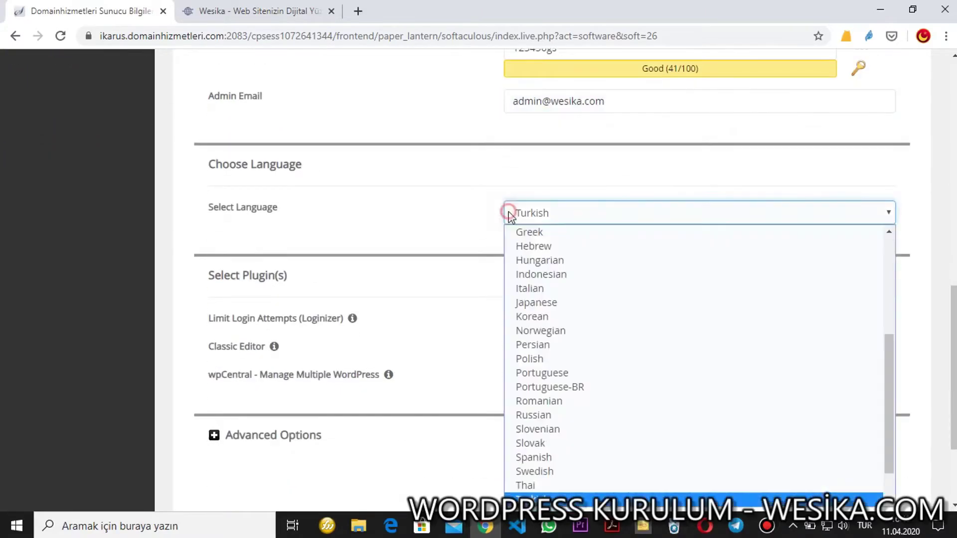
click(508, 212)
scroll(430, 218, down, 1)
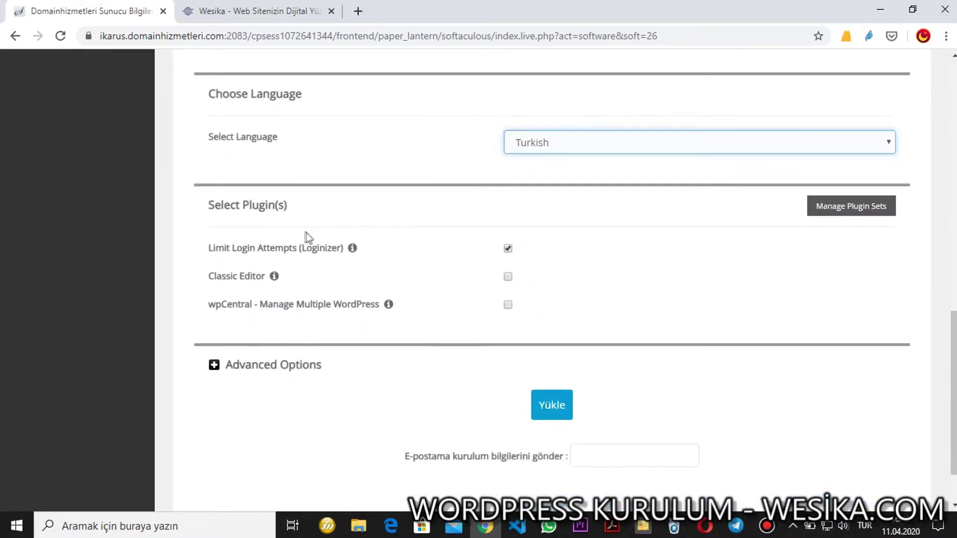
scroll(391, 204, down, 1)
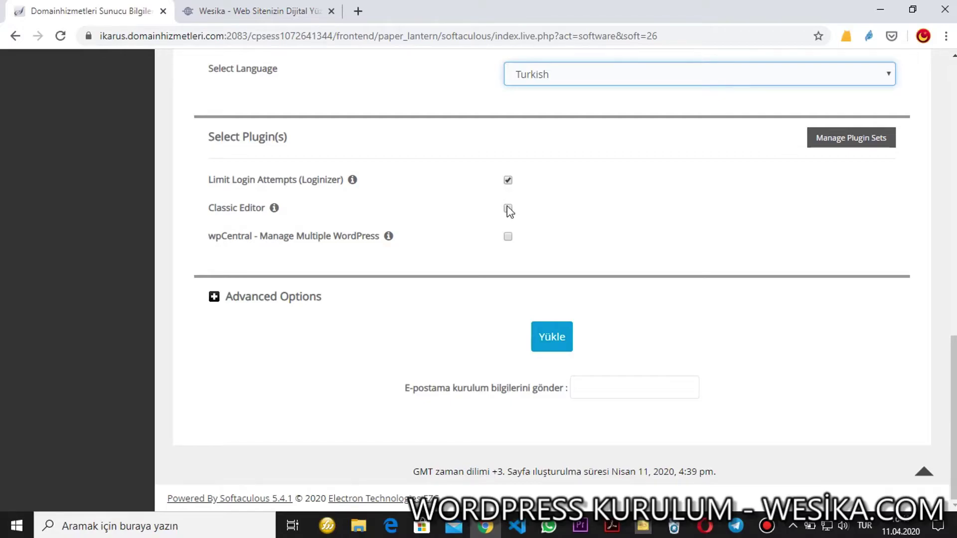
click(508, 208)
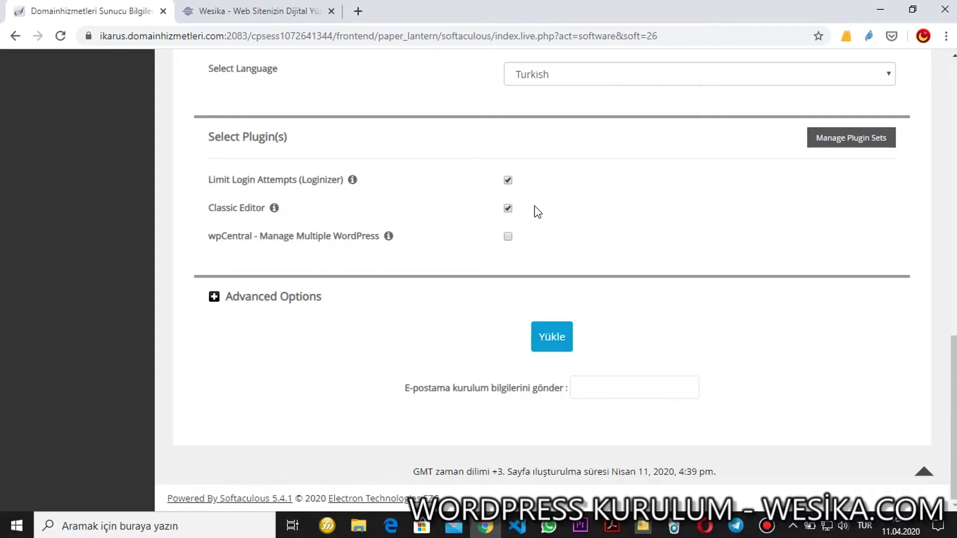
In Advanced Options, rename the database from wp521 to dene and set the table prefix to dn_01.
click(264, 298)
scroll(561, 269, down, 2)
double_click(562, 274)
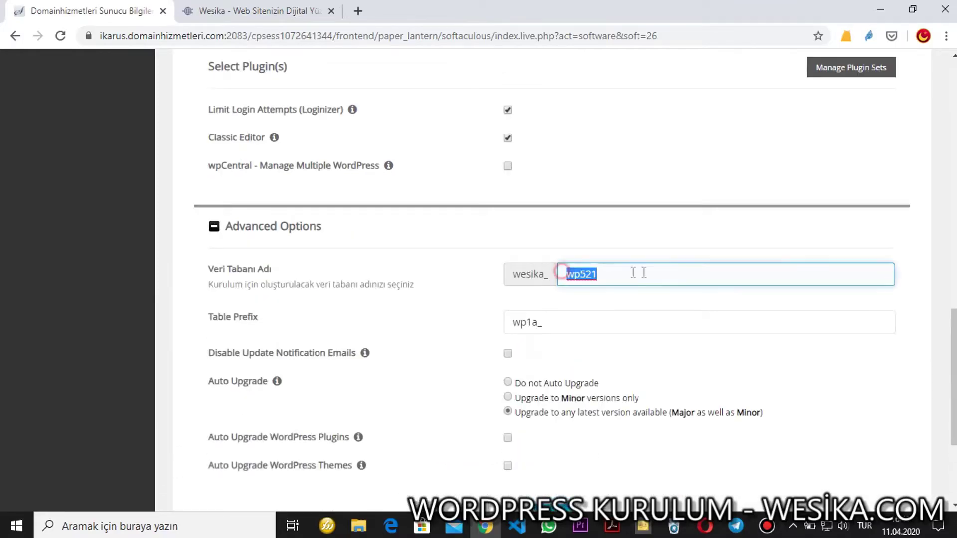
scroll(576, 288, down, 1)
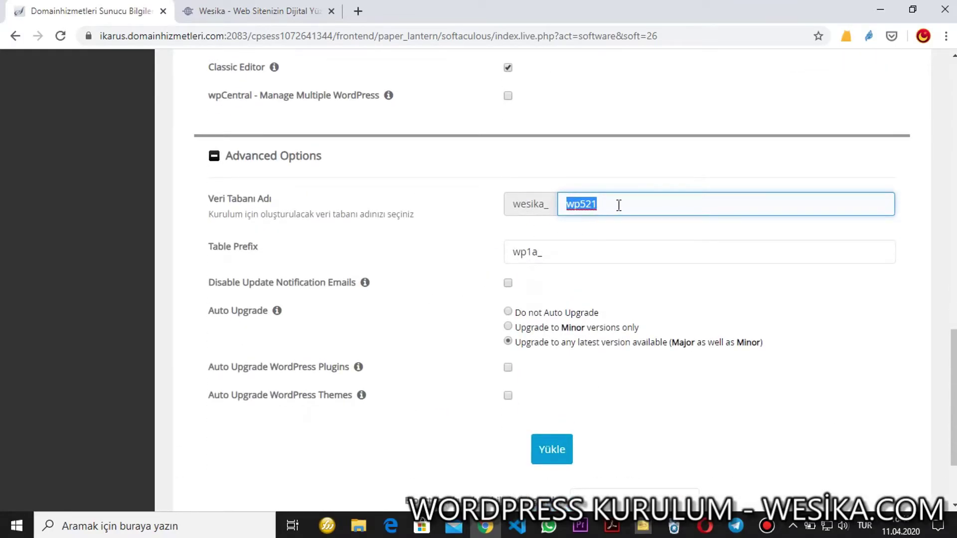
text(dene)
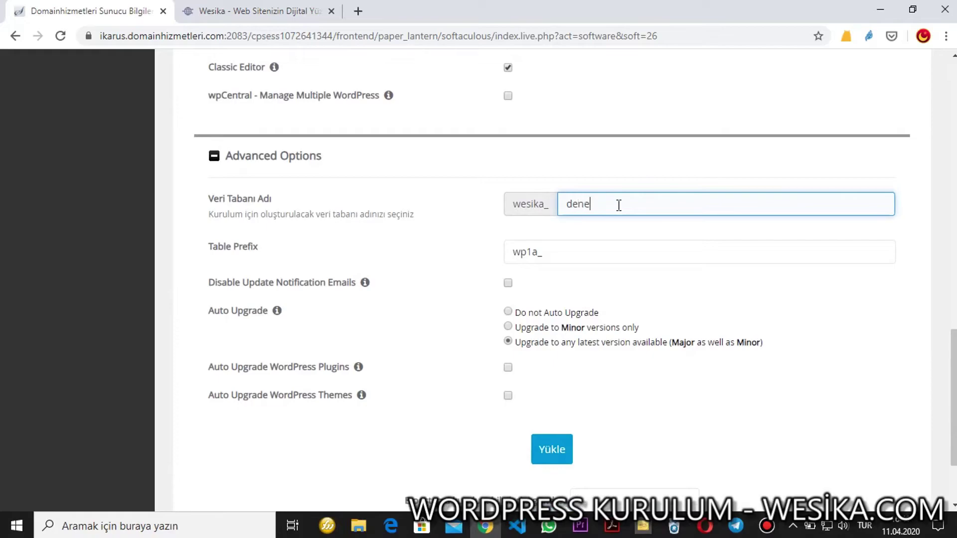
key(Tab)
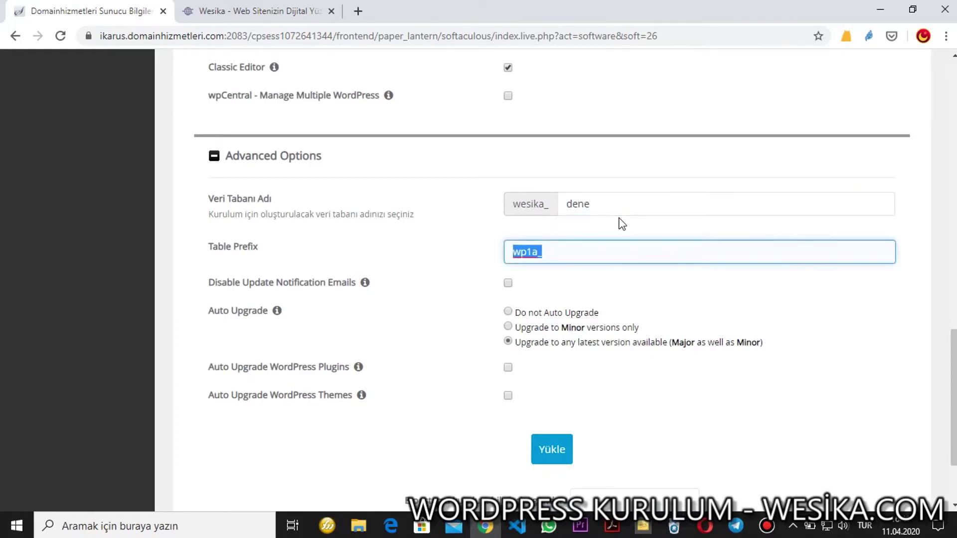
text(dn_01)
click(547, 235)
scroll(384, 243, down, 1)
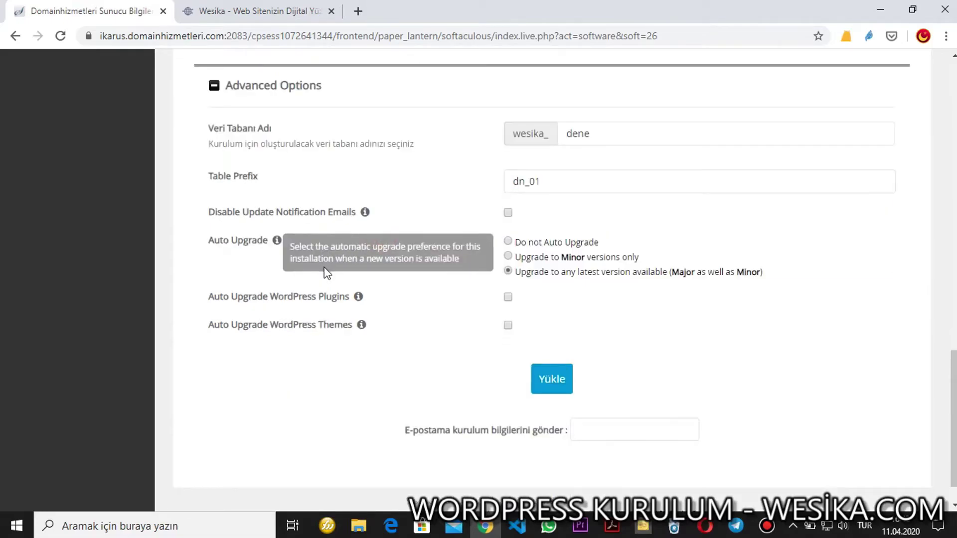
Turn on automatic upgrades for WordPress plugins and themes.
drag(736, 272, 649, 271)
click(538, 280)
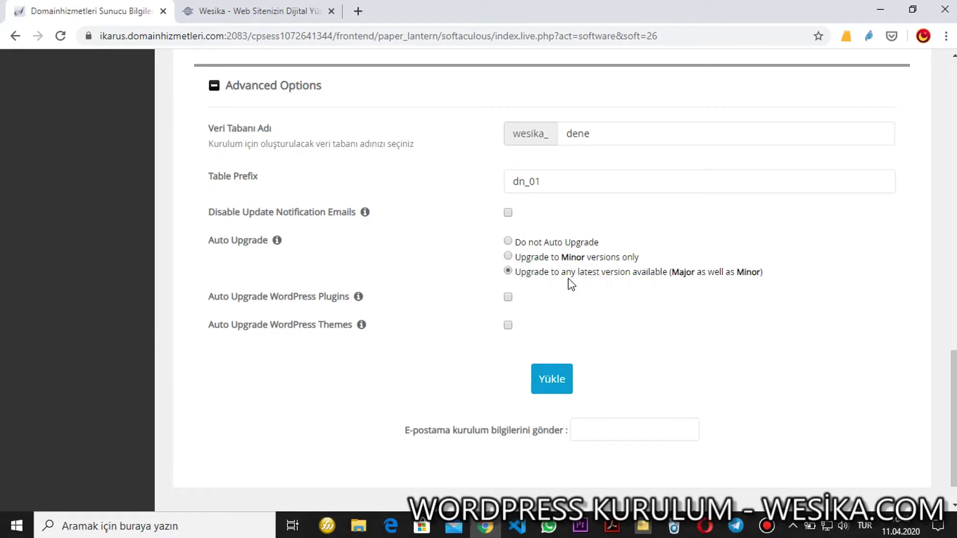
key(ctrl+a)
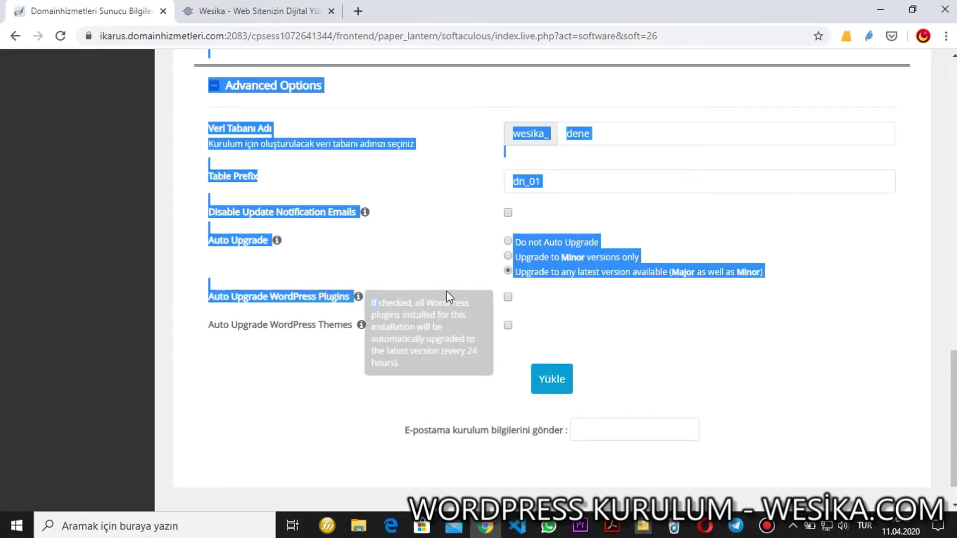
click(450, 281)
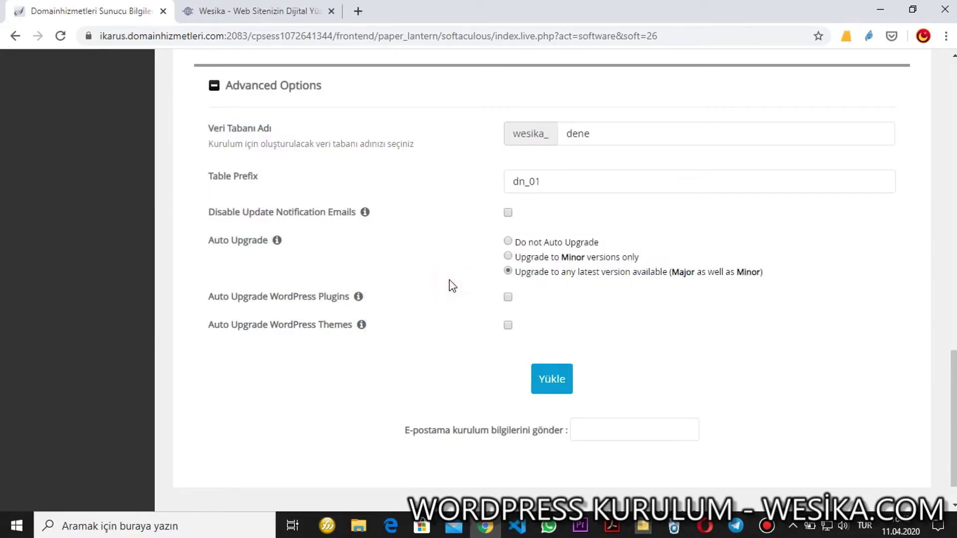
click(508, 297)
drag(198, 325, 361, 326)
click(507, 324)
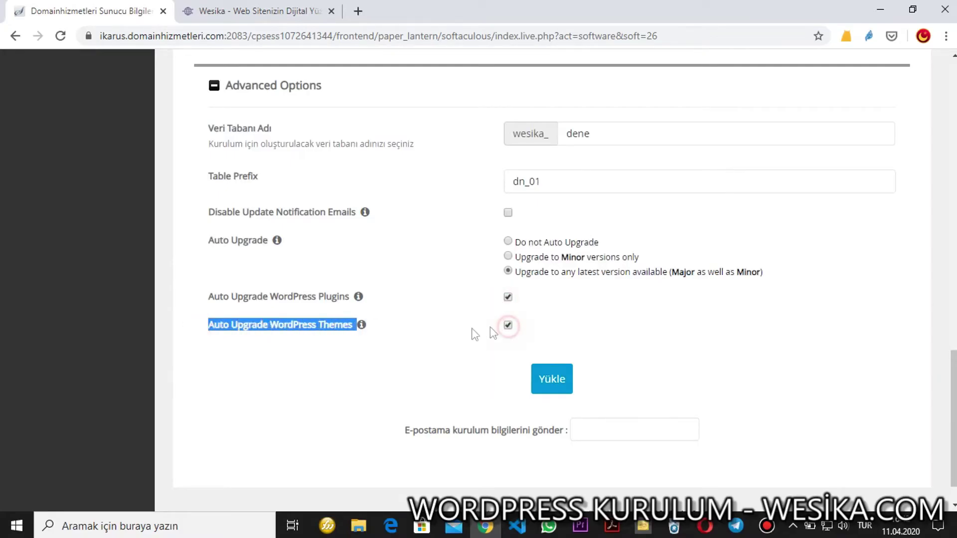
scroll(448, 338, down, 1)
scroll(433, 315, up, 1)
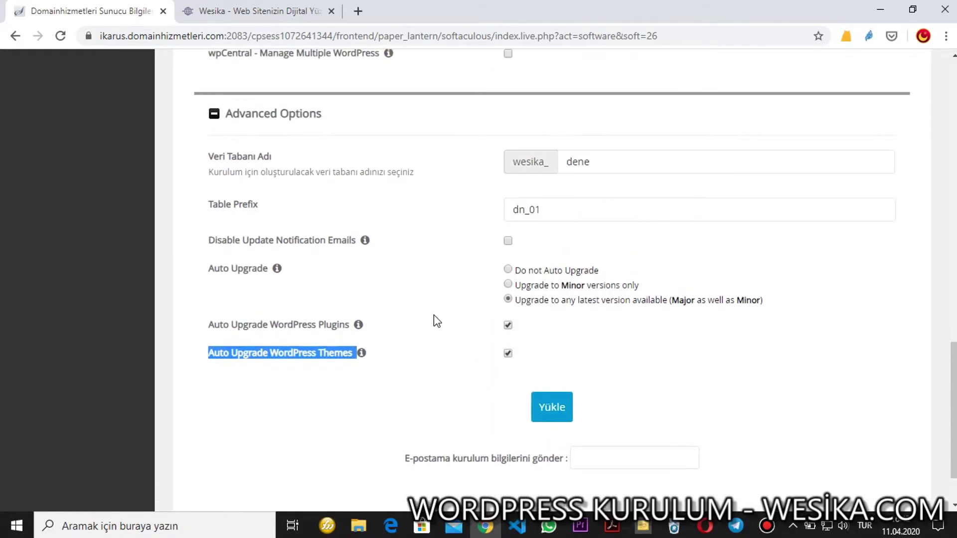
scroll(431, 316, down, 1)
Fill in the e-mail for install details and attempt the installation.
click(594, 388)
click(598, 411)
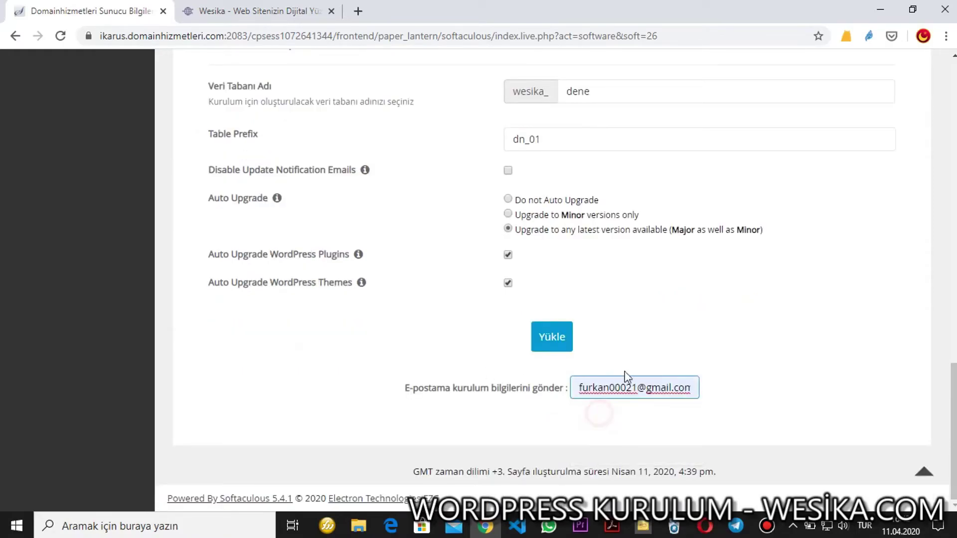
click(548, 339)
click(596, 121)
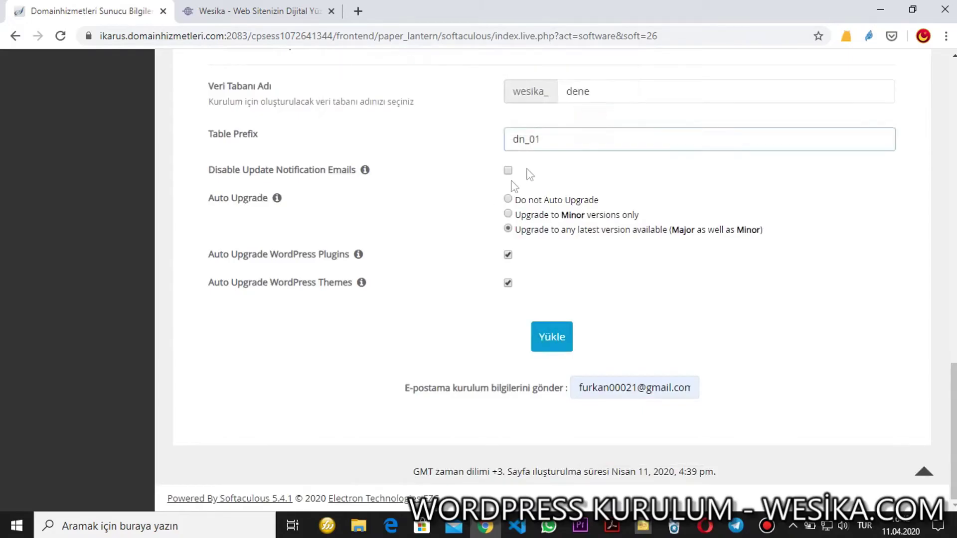
scroll(448, 249, up, 10)
scroll(406, 279, up, 1)
Strengthen the admin password and install WordPress on dene.wesika.com.
click(575, 224)
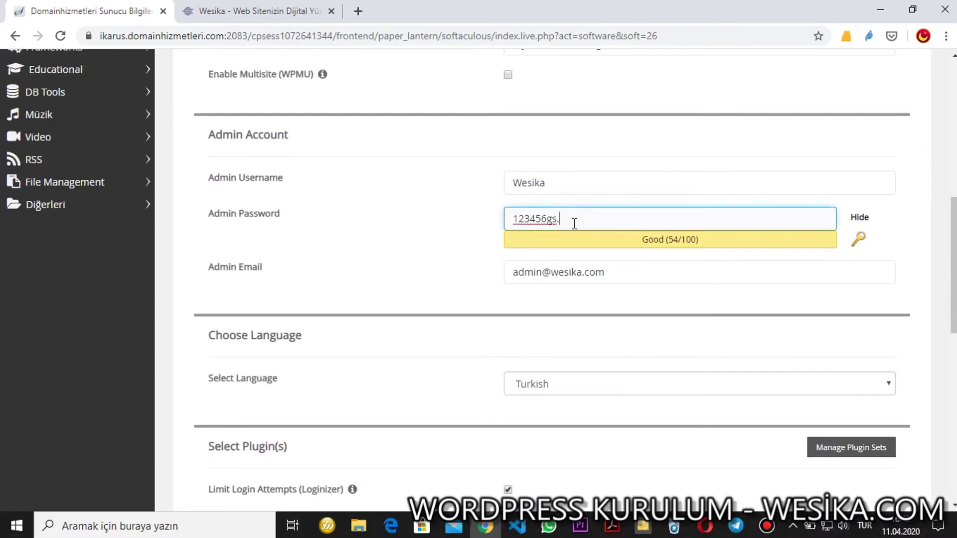
click(626, 271)
scroll(446, 308, down, 10)
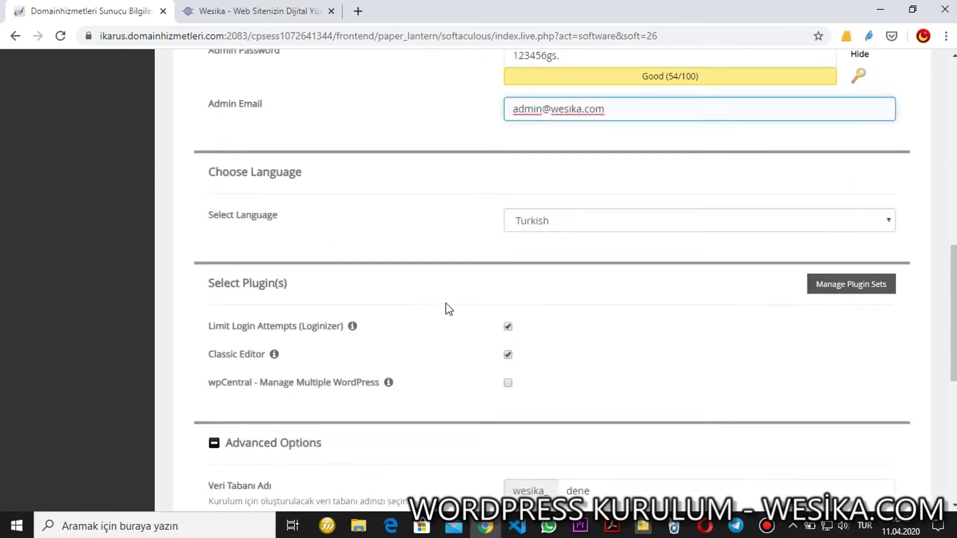
click(552, 336)
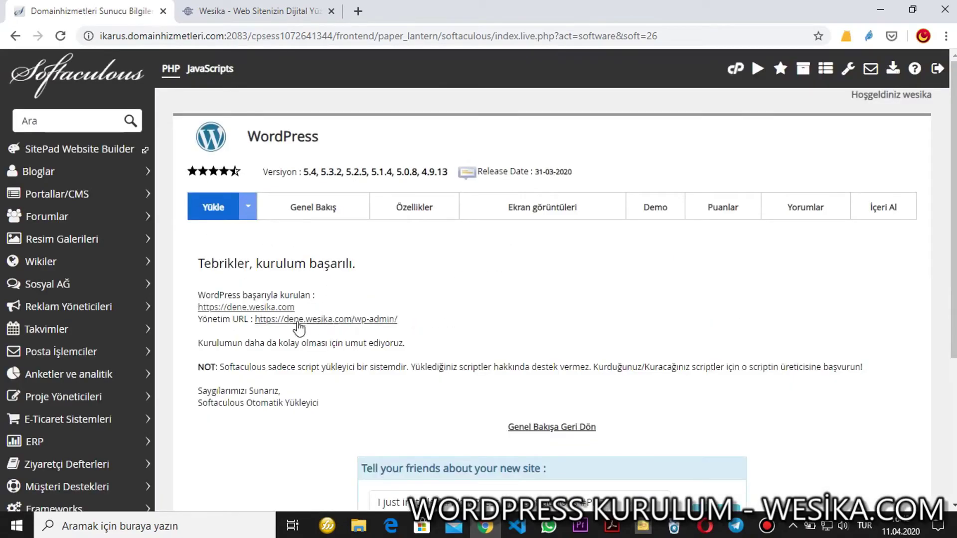
click(256, 310)
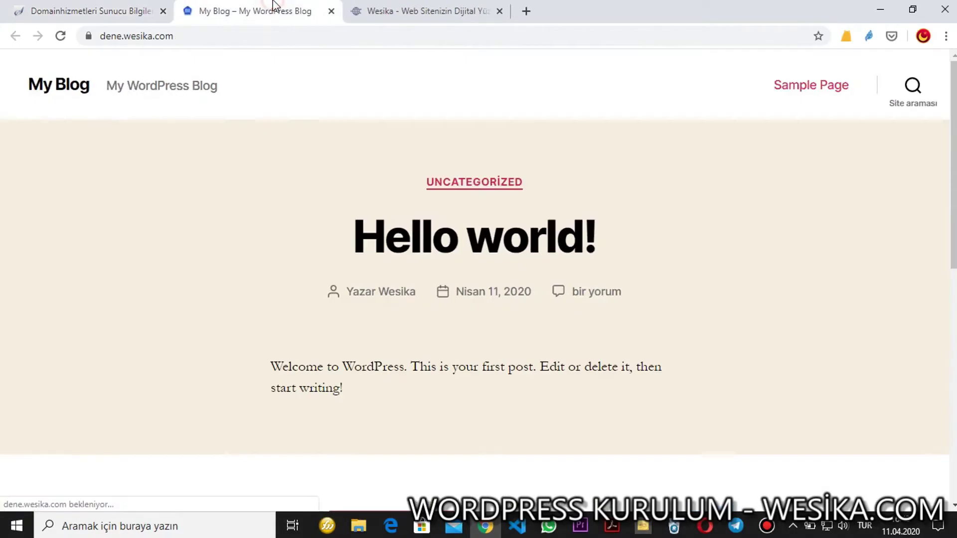
click(88, 36)
click(291, 58)
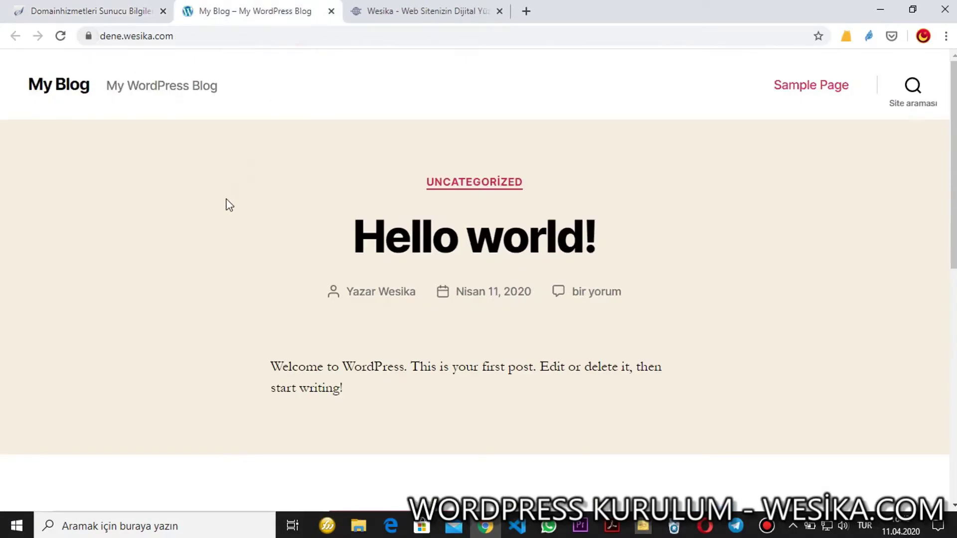
scroll(225, 225, down, 6)
scroll(225, 226, up, 4)
click(132, 10)
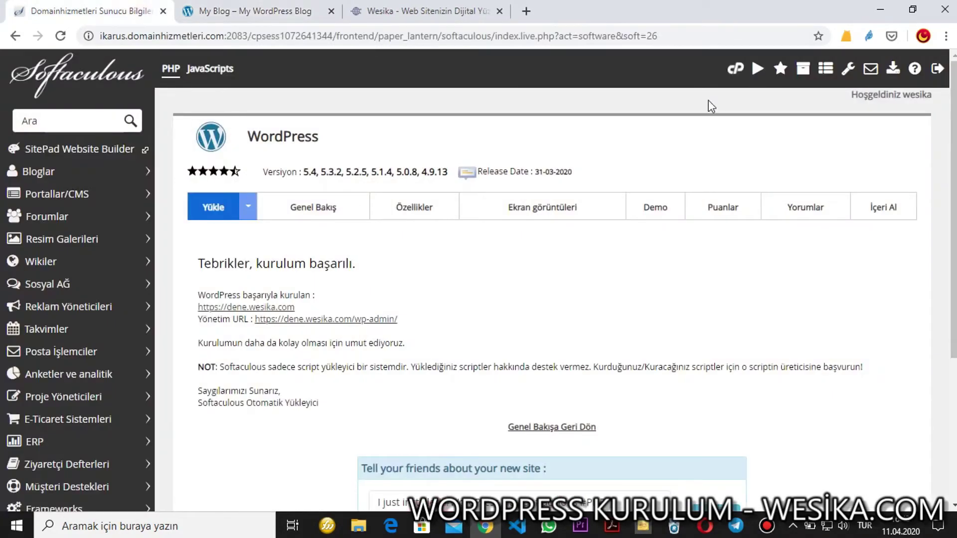
Go to cPanel home and open the Let's Encrypt SSL tool.
click(728, 72)
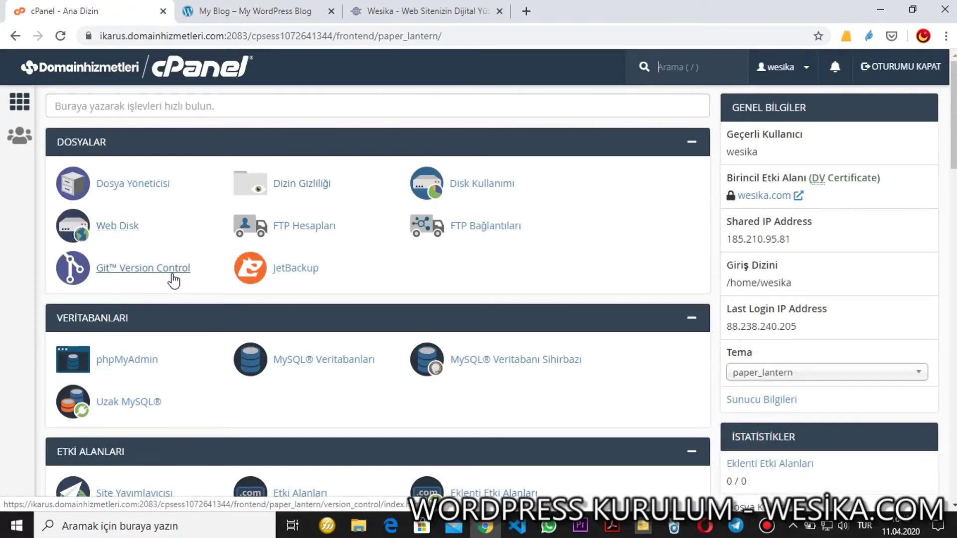
scroll(169, 292, down, 10)
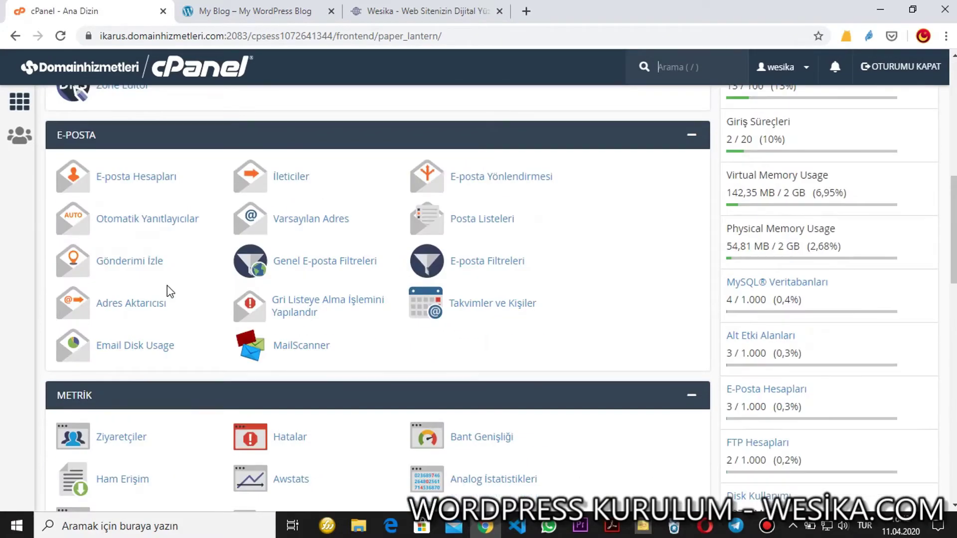
scroll(169, 292, down, 8)
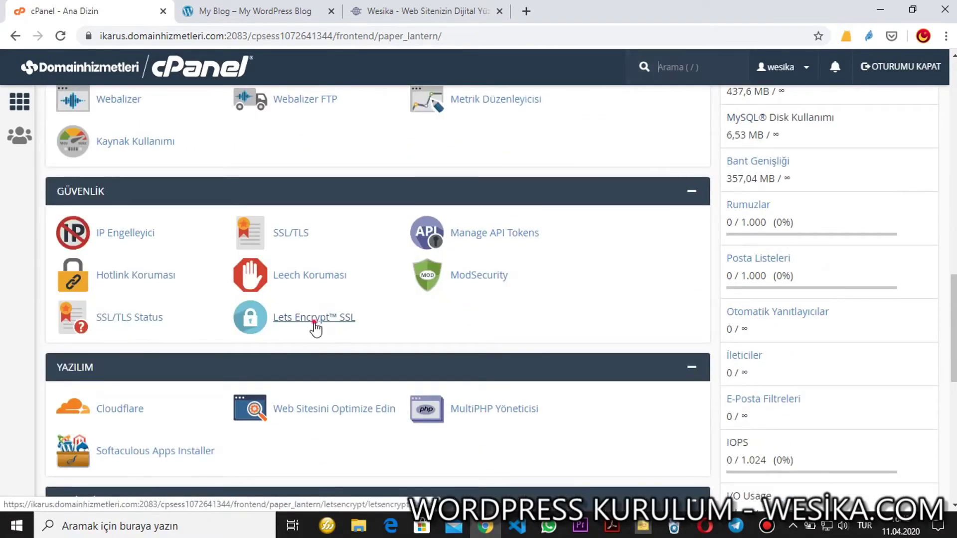
click(314, 323)
scroll(314, 324, down, 9)
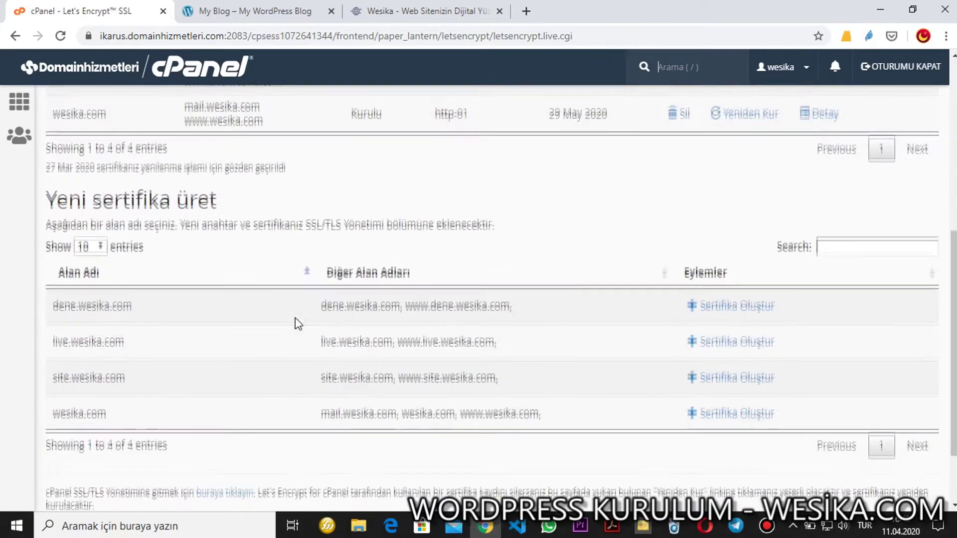
drag(50, 216, 578, 227)
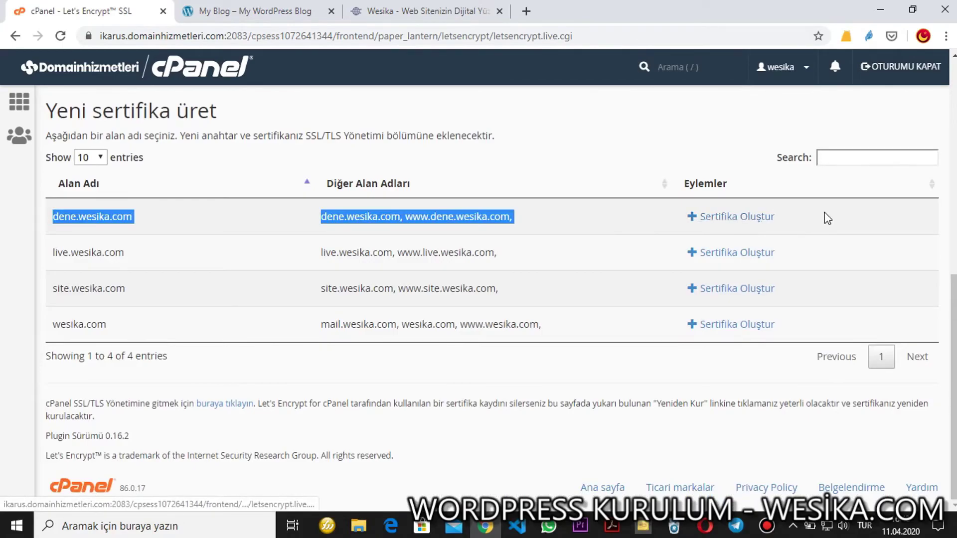
click(758, 218)
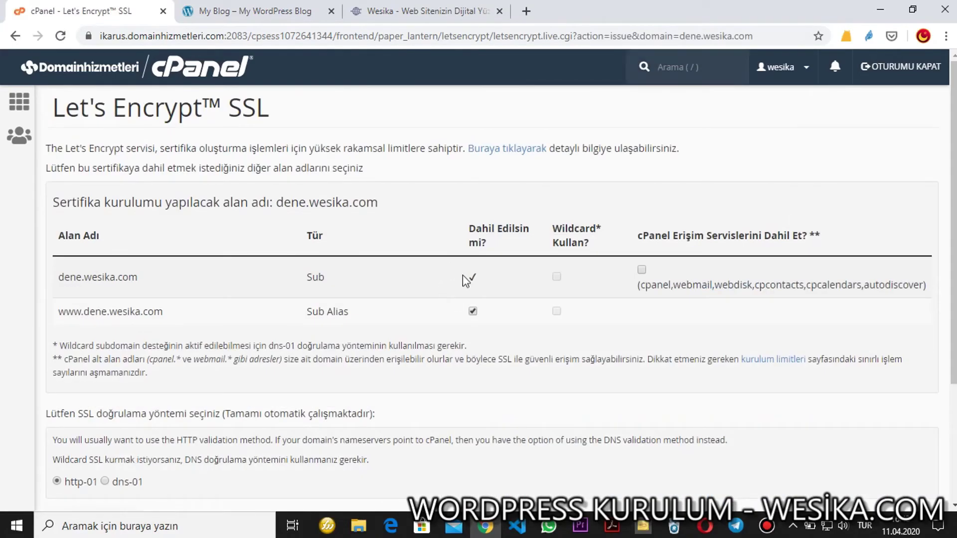
drag(466, 277, 472, 312)
click(514, 301)
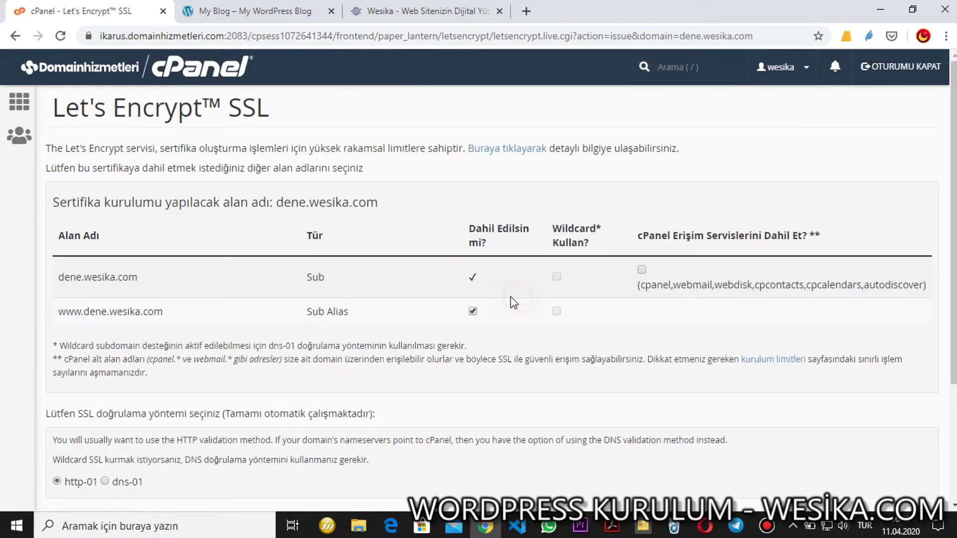
drag(160, 307, 197, 311)
click(197, 310)
scroll(198, 312, down, 3)
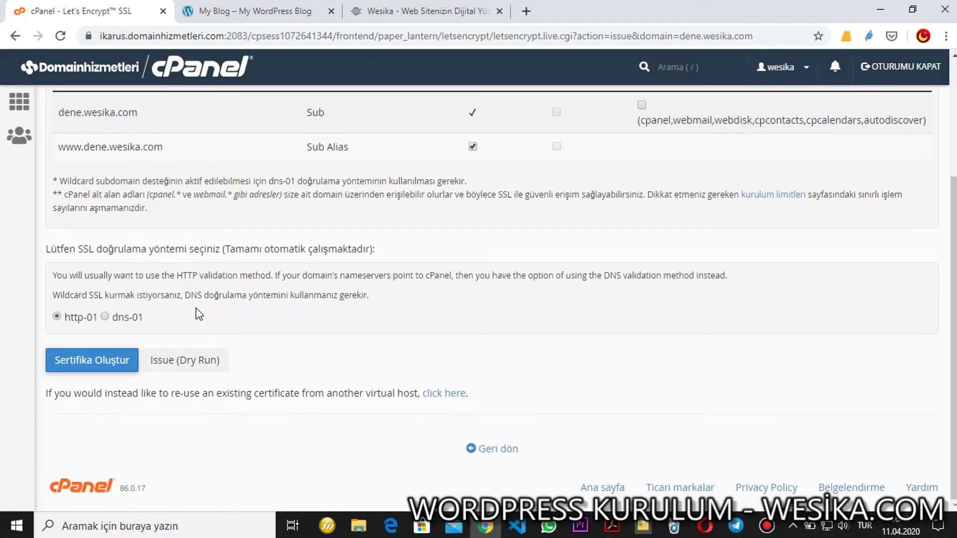
scroll(117, 352, up, 3)
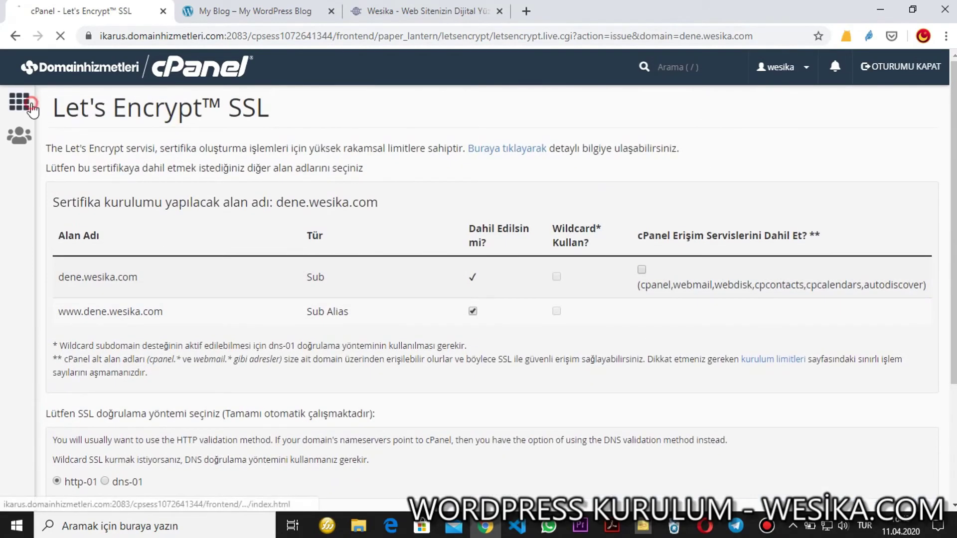
click(19, 102)
Open Softaculous's WordPress page from cPanel home and scroll to the existing installations.
scroll(224, 223, down, 15)
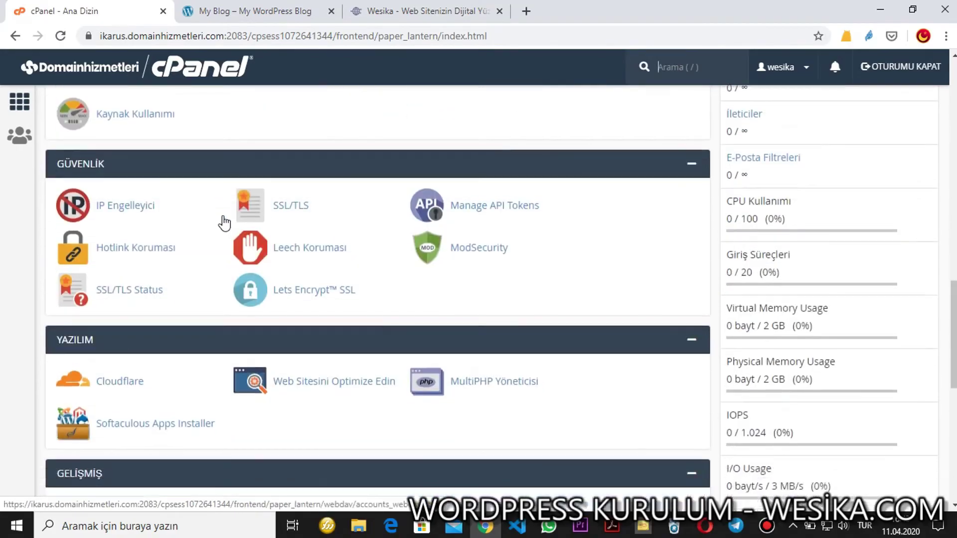
scroll(224, 223, down, 10)
click(227, 10)
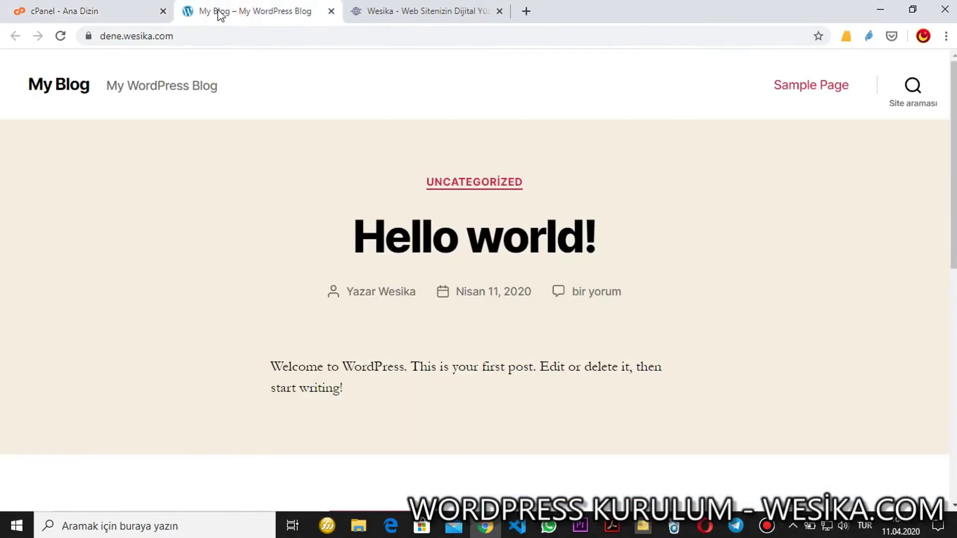
click(121, 6)
scroll(252, 248, up, 12)
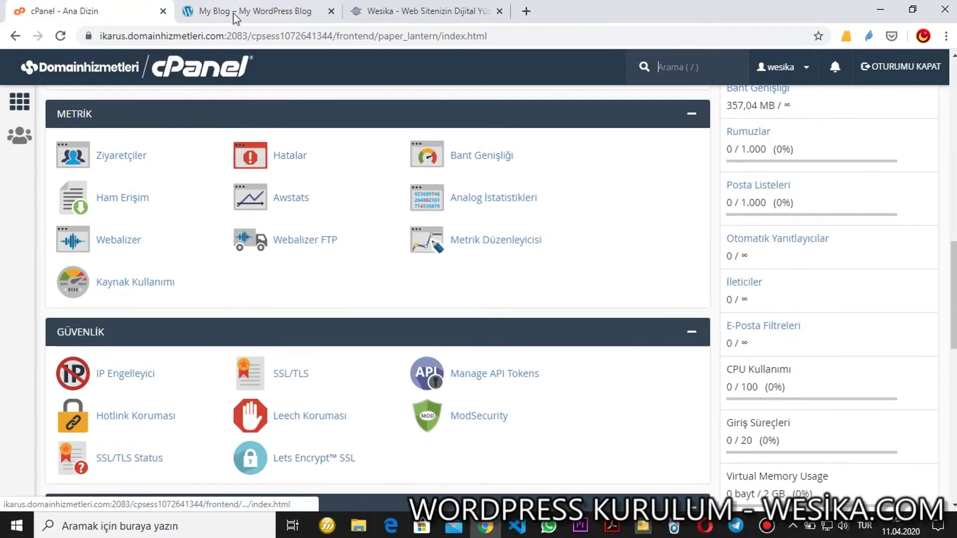
scroll(194, 340, down, 7)
scroll(194, 340, down, 5)
click(92, 325)
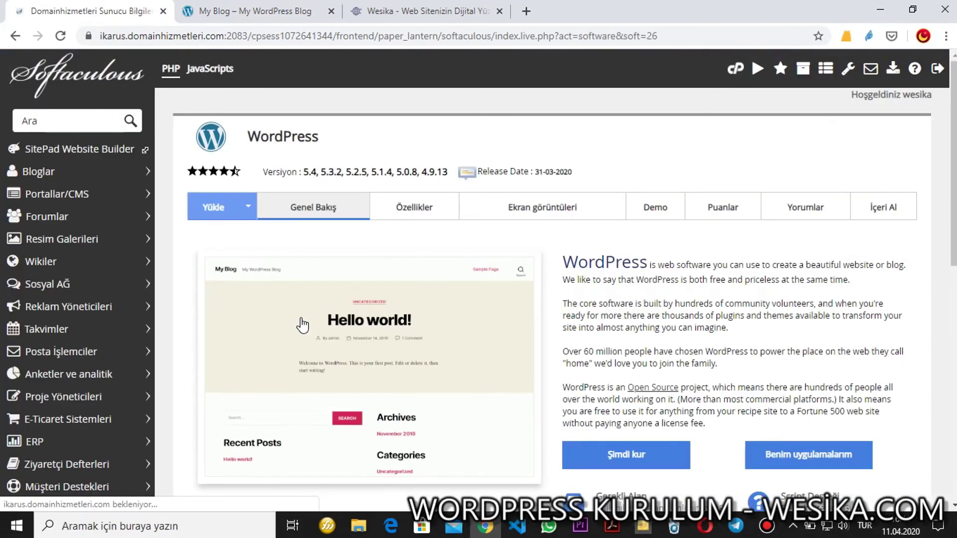
scroll(339, 321, down, 6)
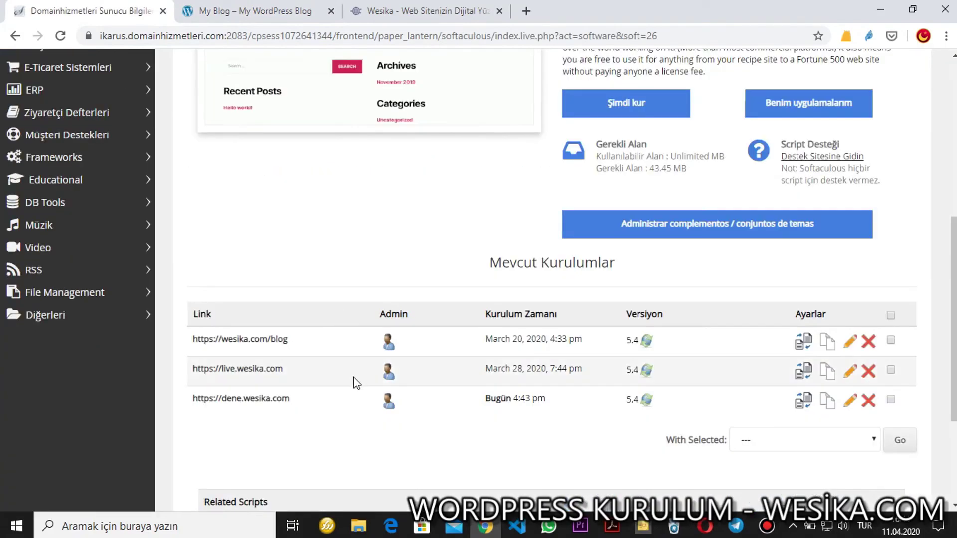
Open the dene.wesika.com wp-admin dashboard from its installation row and go to Appearance > Themes.
click(389, 401)
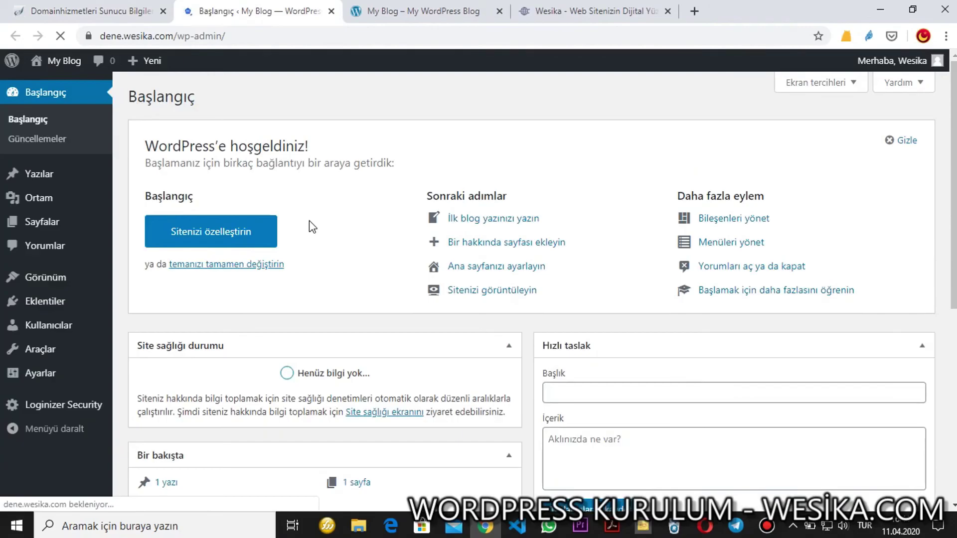
mouse_move(60, 278)
click(137, 281)
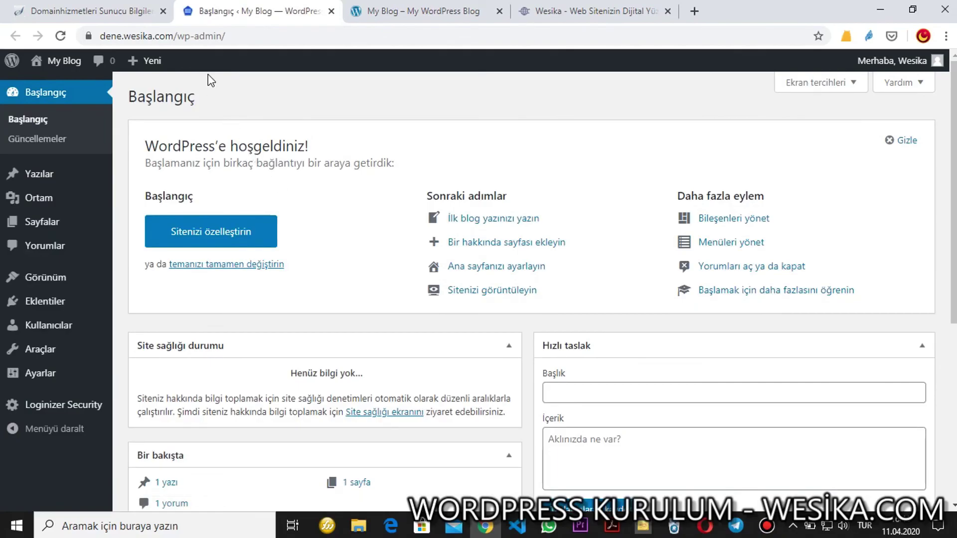
scroll(184, 251, down, 2)
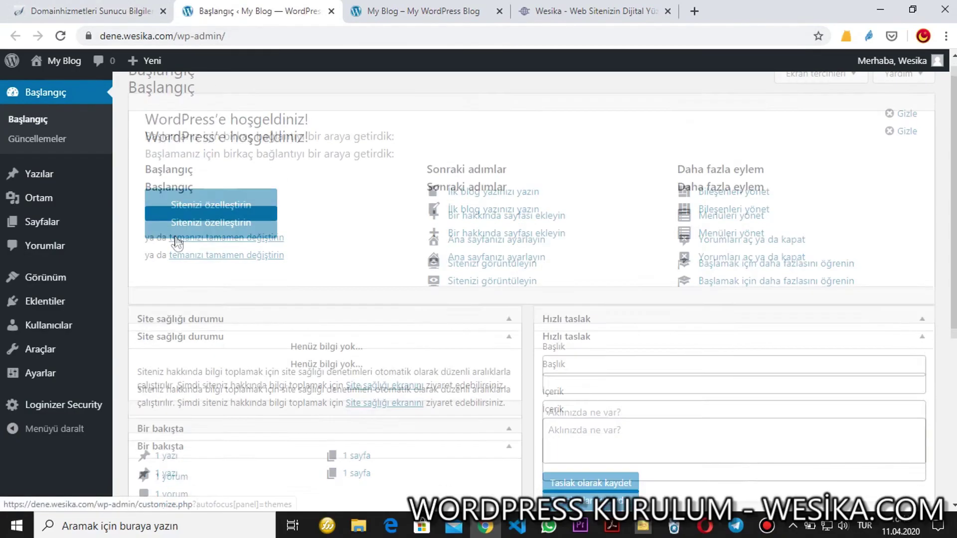